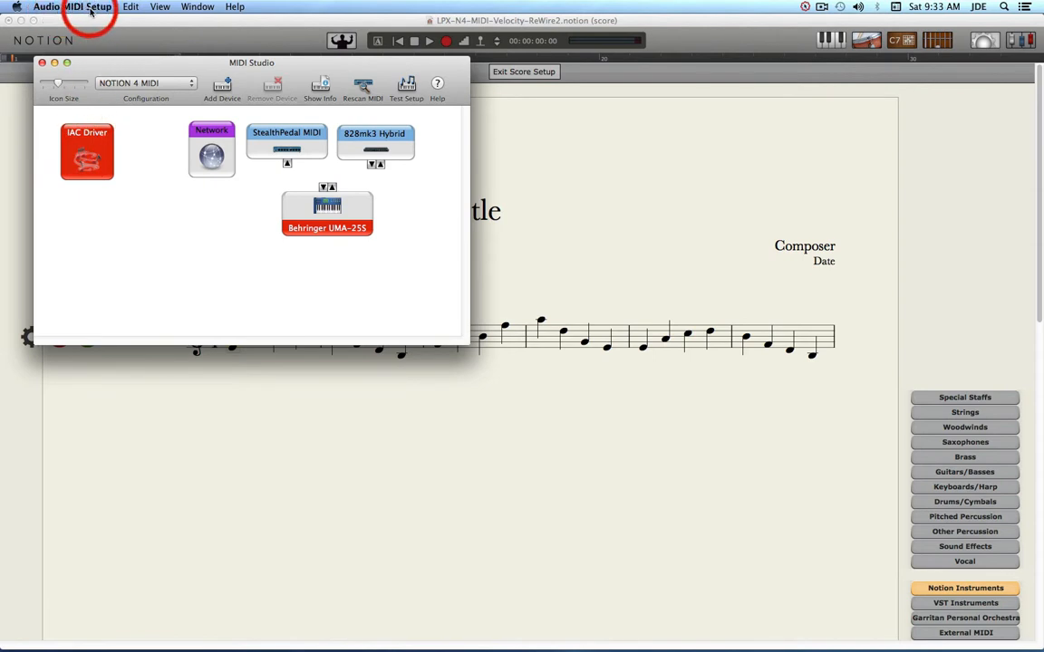
- Check the IAC Driver's properties and ports in MIDI Studio, and close the Audio MIDI Setup windows
double_click(89, 152)
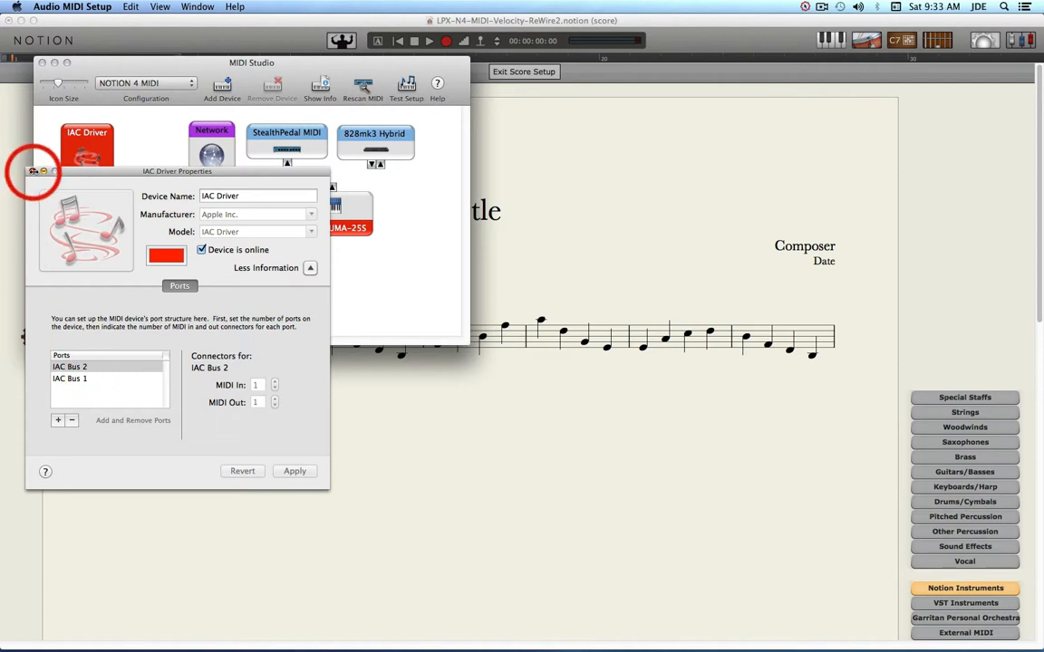
click(33, 171)
click(41, 63)
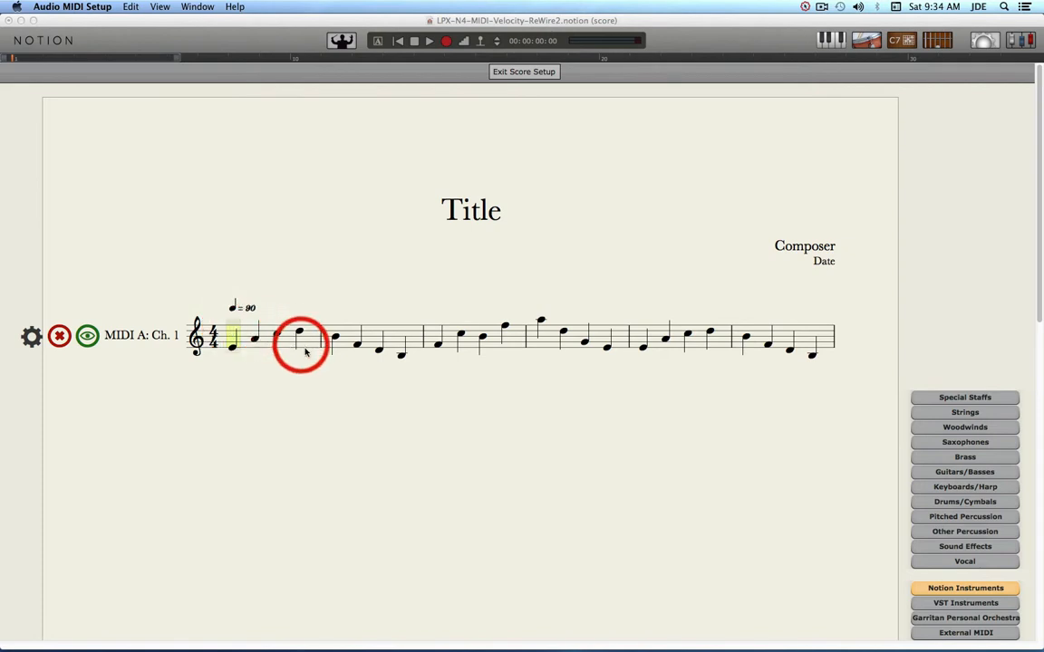
- Add an External MIDI staff on MIDI Port A, Channel 2 to the Notion score, and exit score setup
click(949, 635)
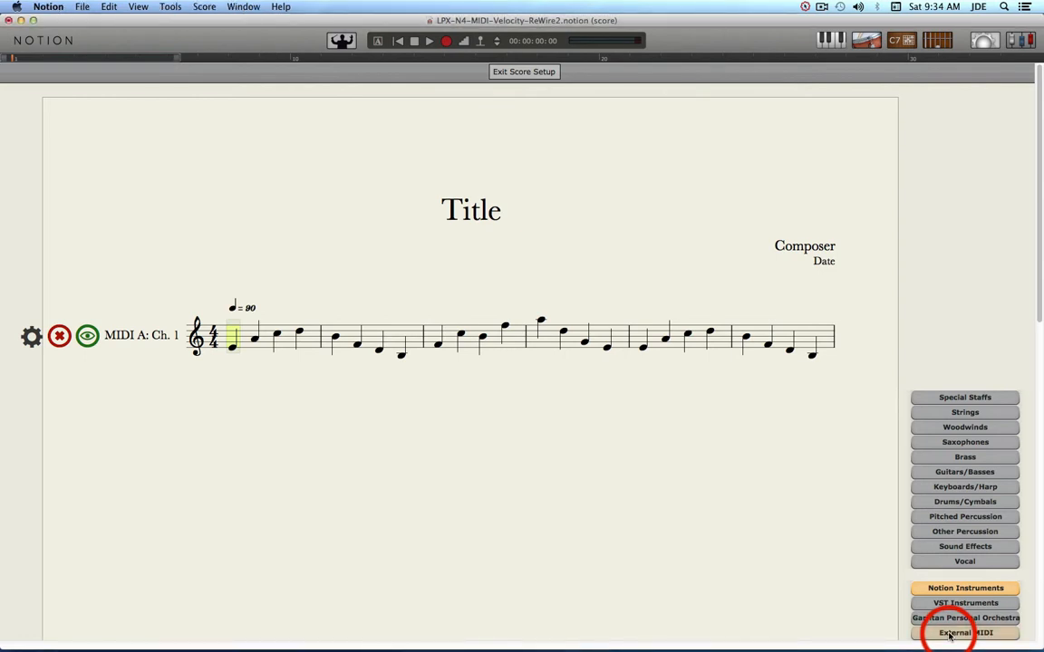
click(949, 635)
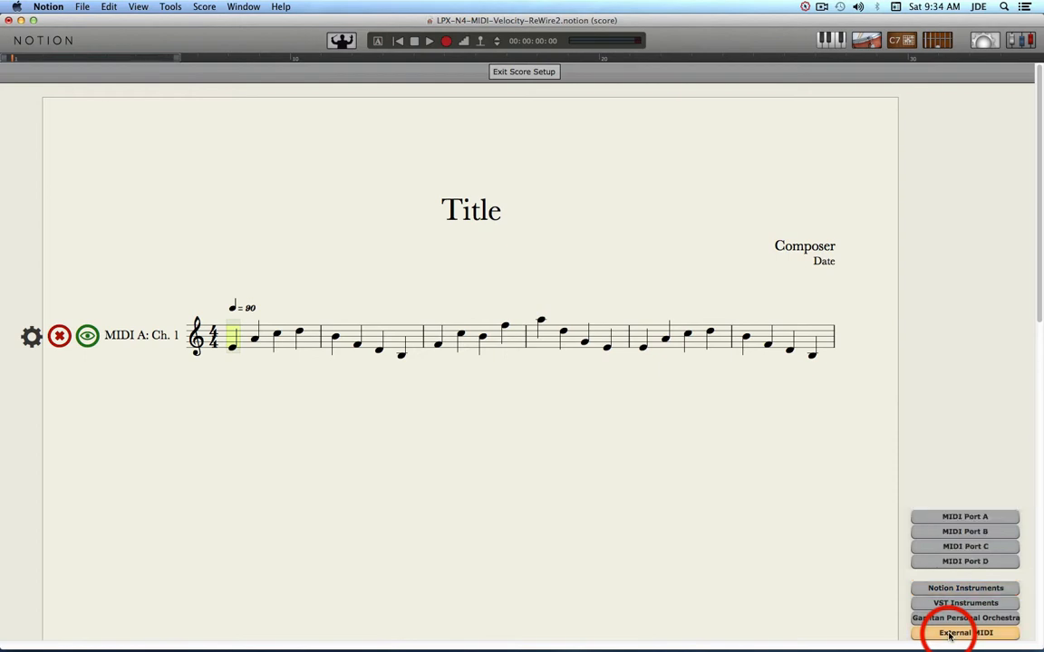
mouse_move(957, 531)
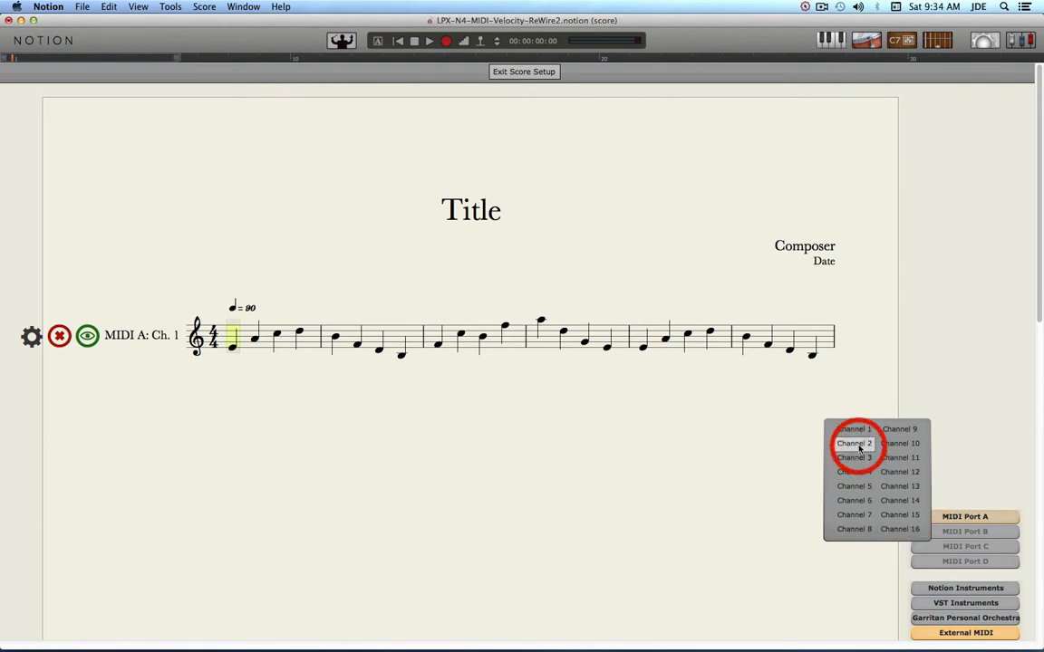
click(859, 448)
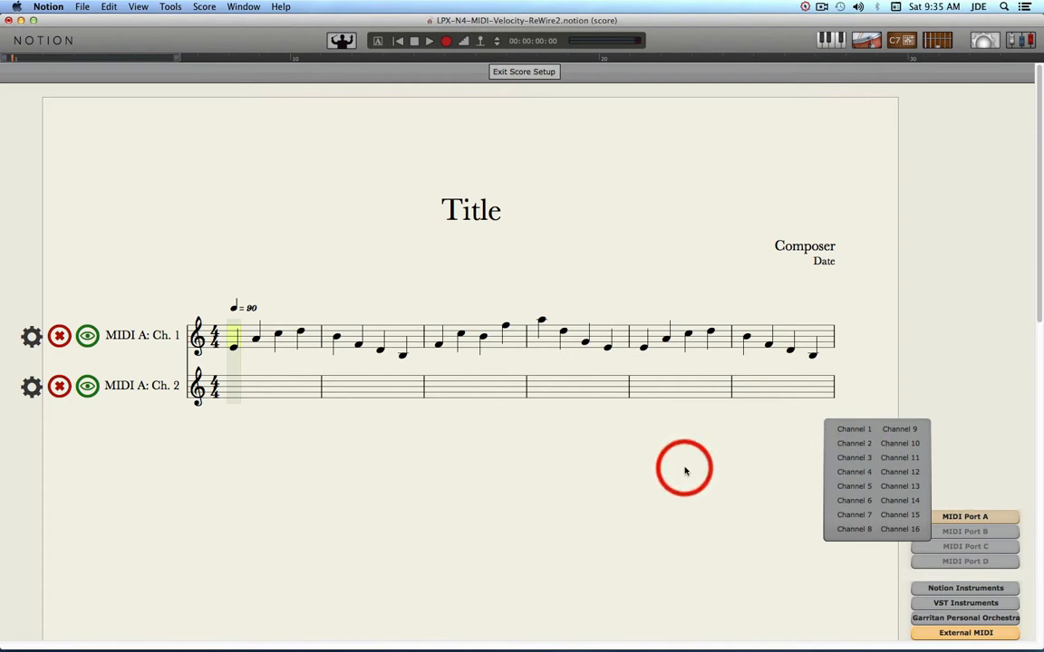
click(527, 75)
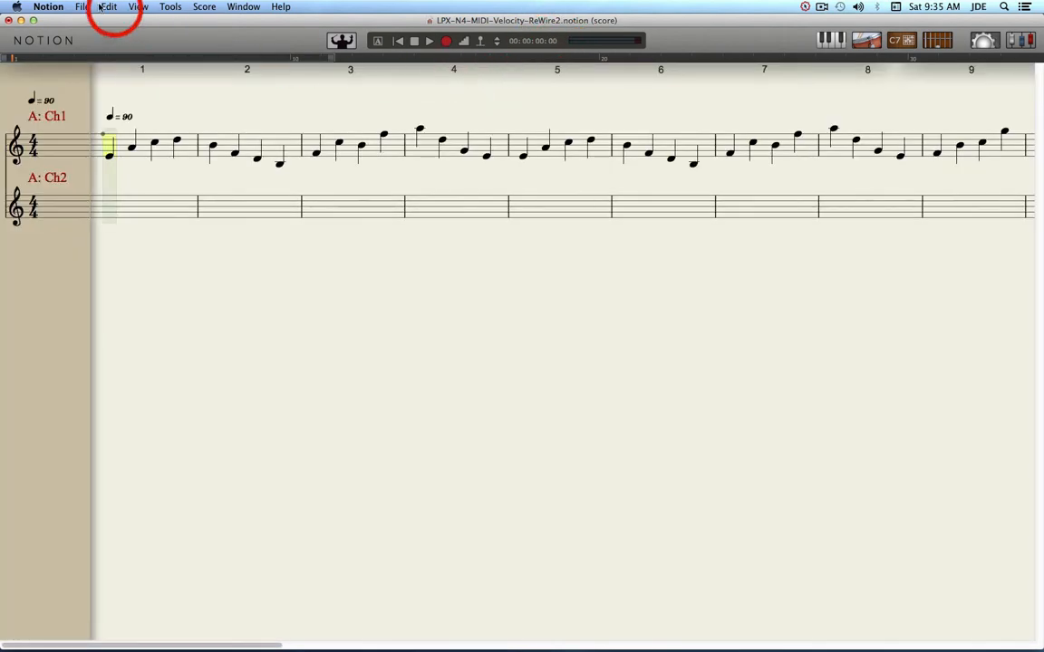
- Review the MIDI input and output port assignments in Notion's preferences, and close them
click(52, 6)
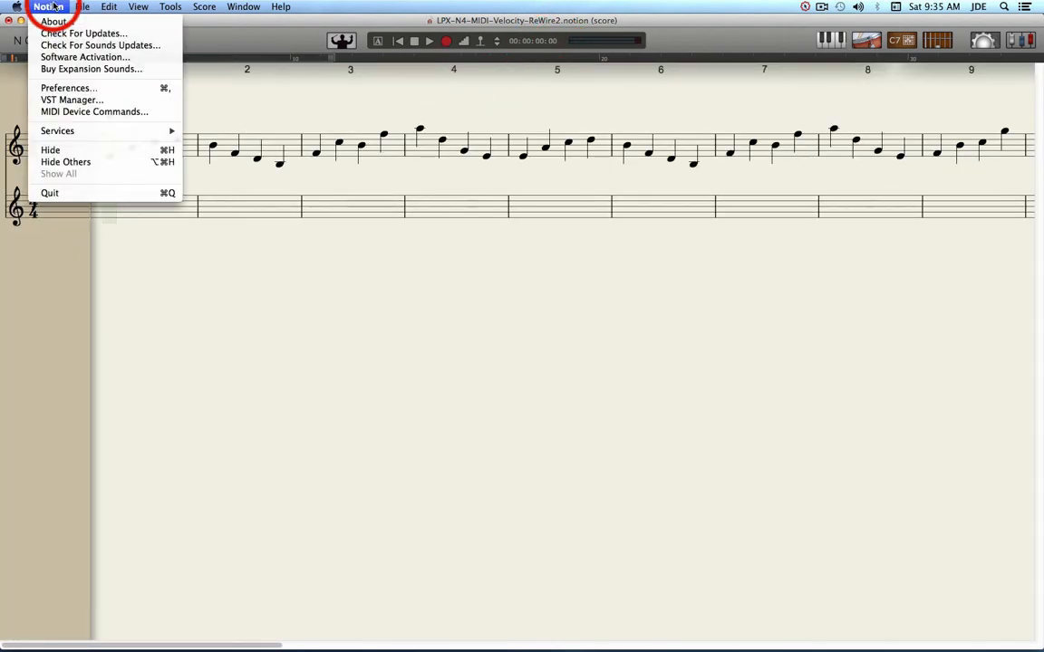
click(59, 88)
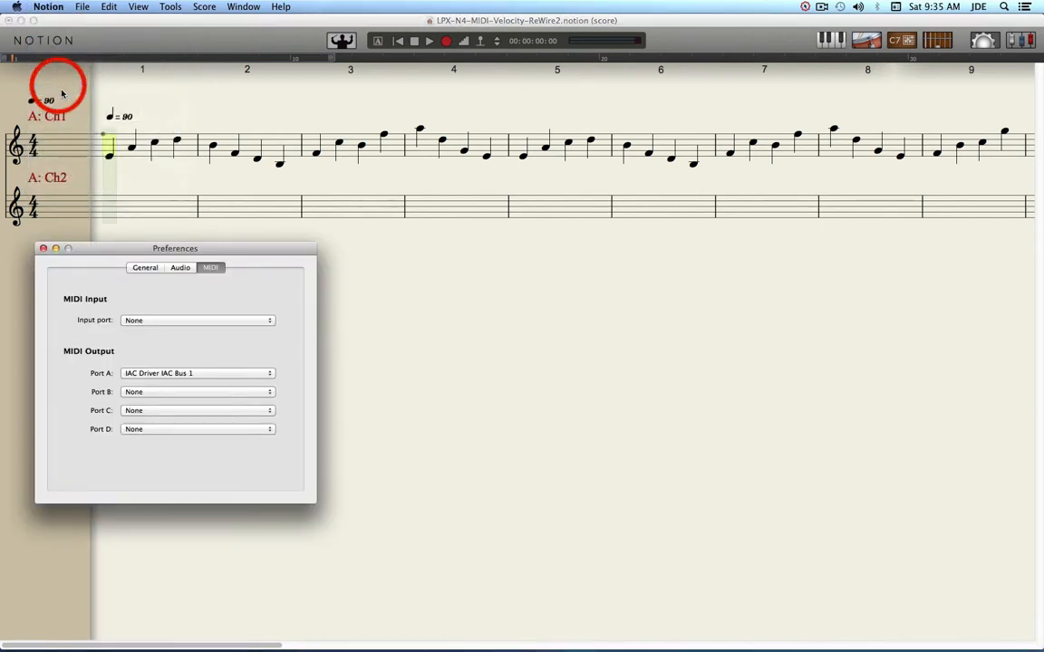
click(210, 268)
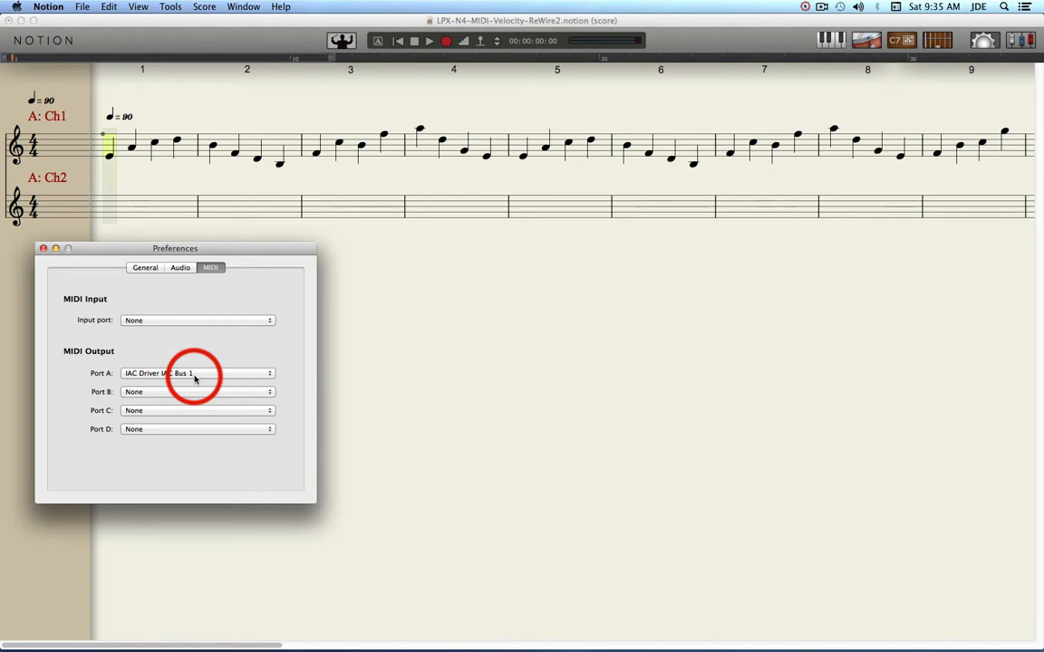
click(43, 248)
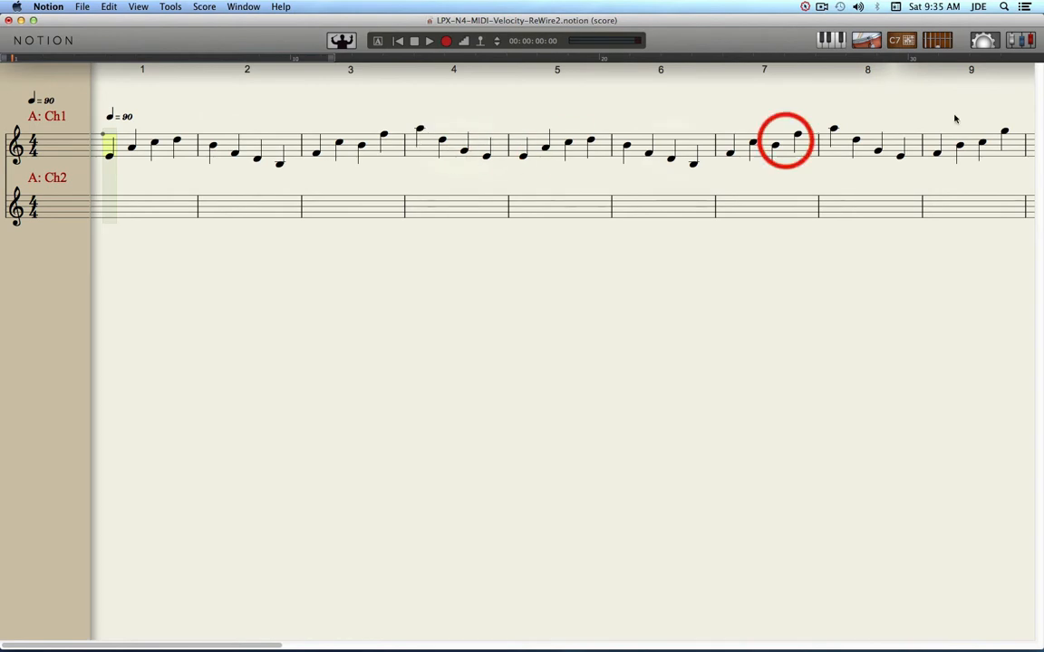
- Examine the A: Ch1 and A: Ch2 channel strips in Notion's mixer, and close the mixer
click(1018, 41)
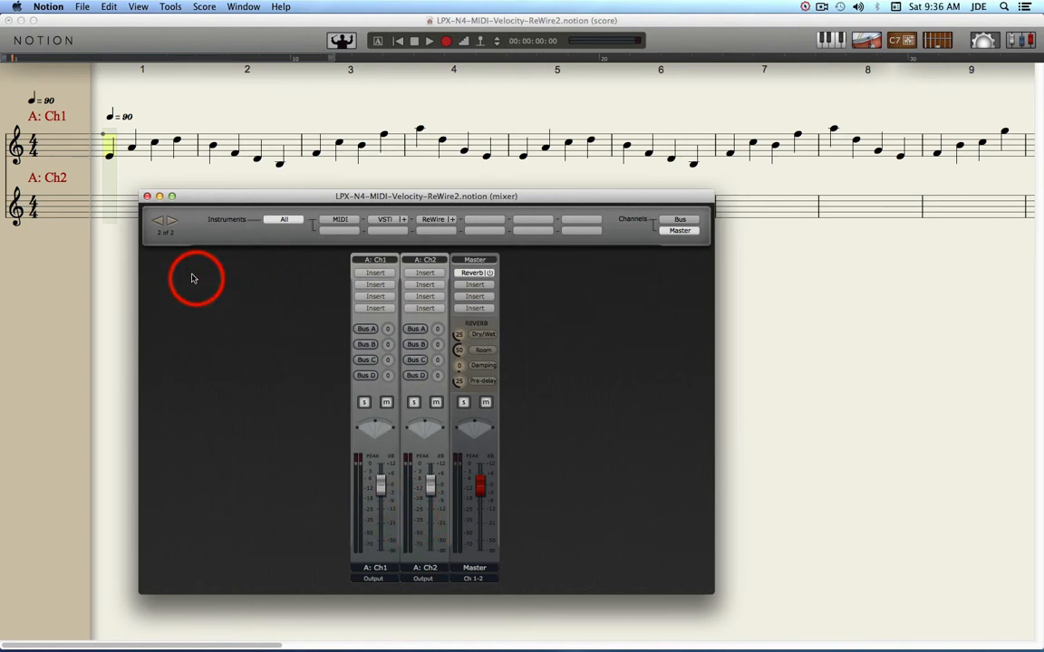
click(147, 196)
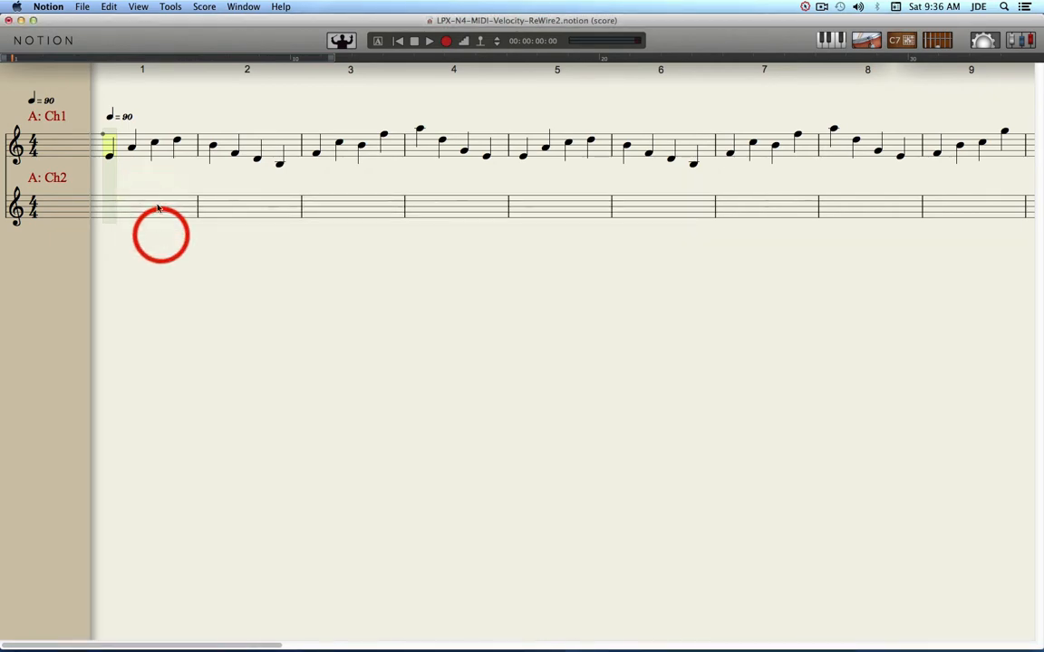
- Switch to Logic Pro X and open the Kontakt 5 instrument on the K5 Piano channel strip
click(32, 21)
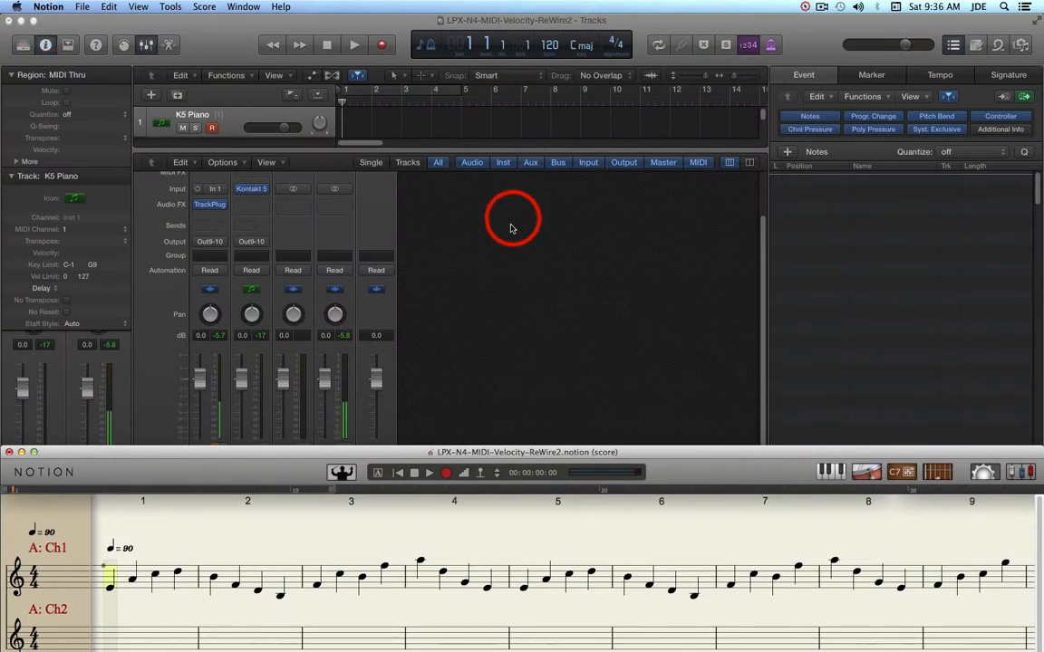
click(505, 285)
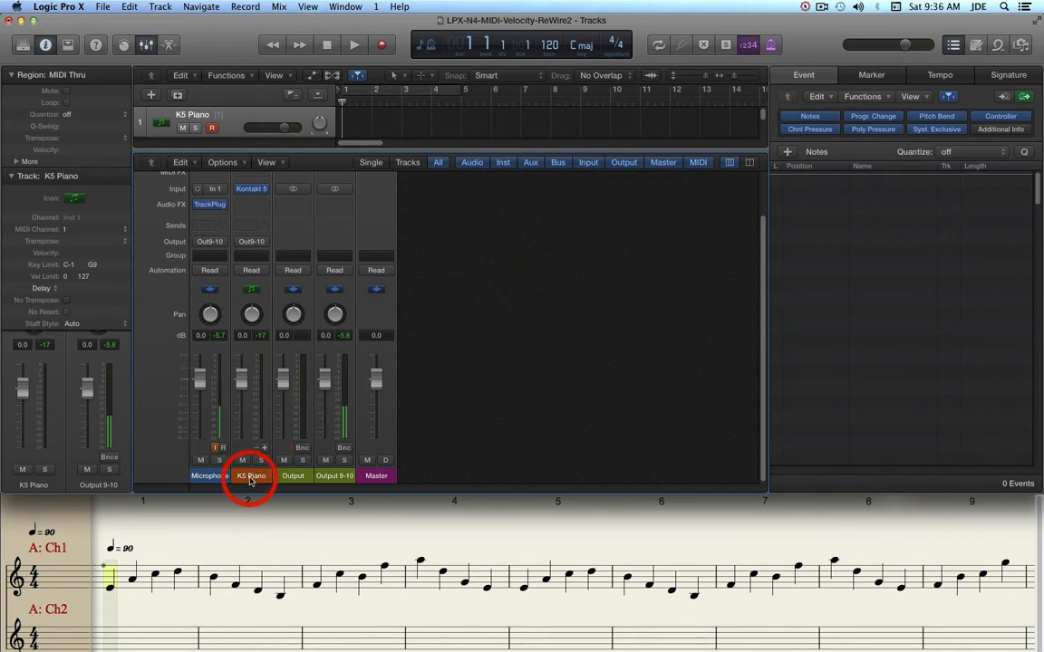
click(252, 190)
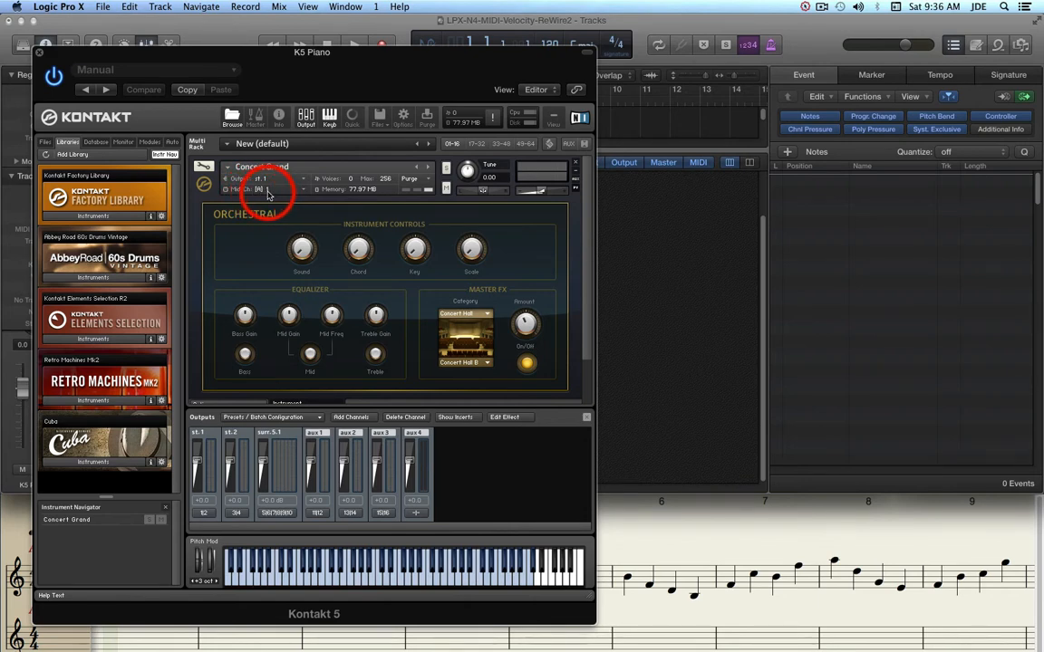
- Audition several notes of the Concert Grand on Kontakt's on-screen keyboard, and close the instrument window
click(345, 579)
click(370, 583)
click(395, 585)
click(423, 585)
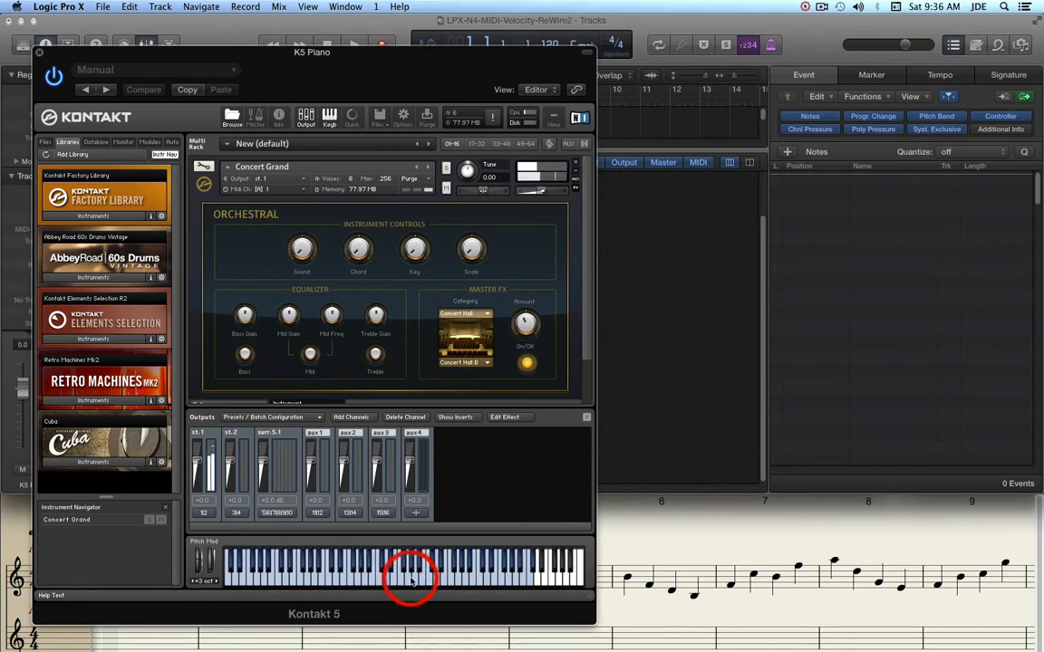
click(49, 78)
click(50, 78)
click(263, 312)
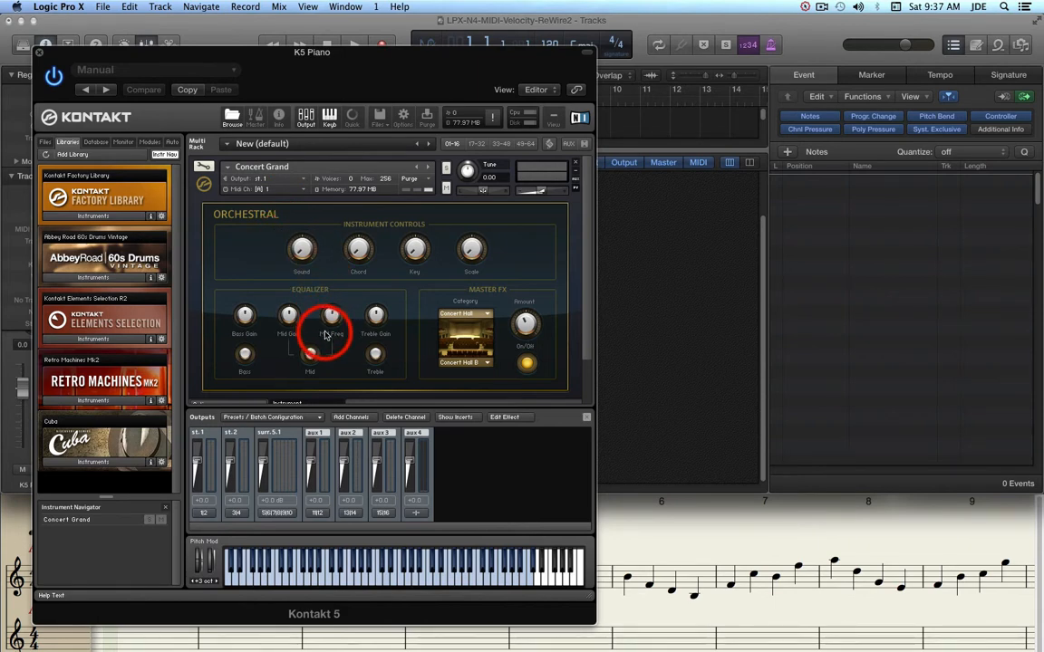
click(41, 56)
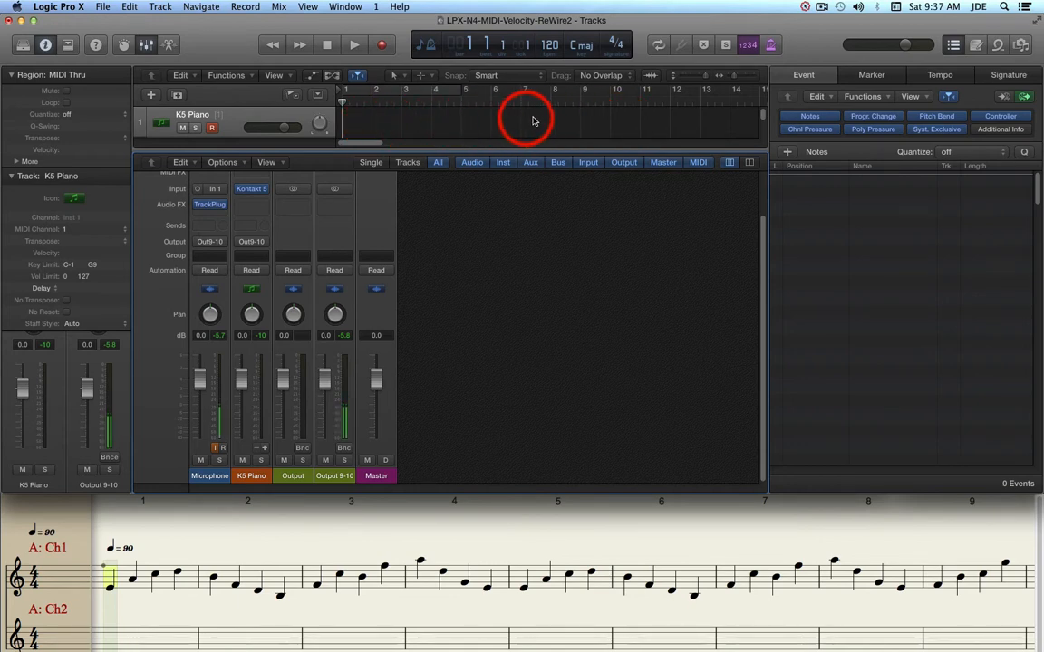
- Record the Notion score's MIDI output onto the K5 Piano track, stopping at about measure 24
click(383, 47)
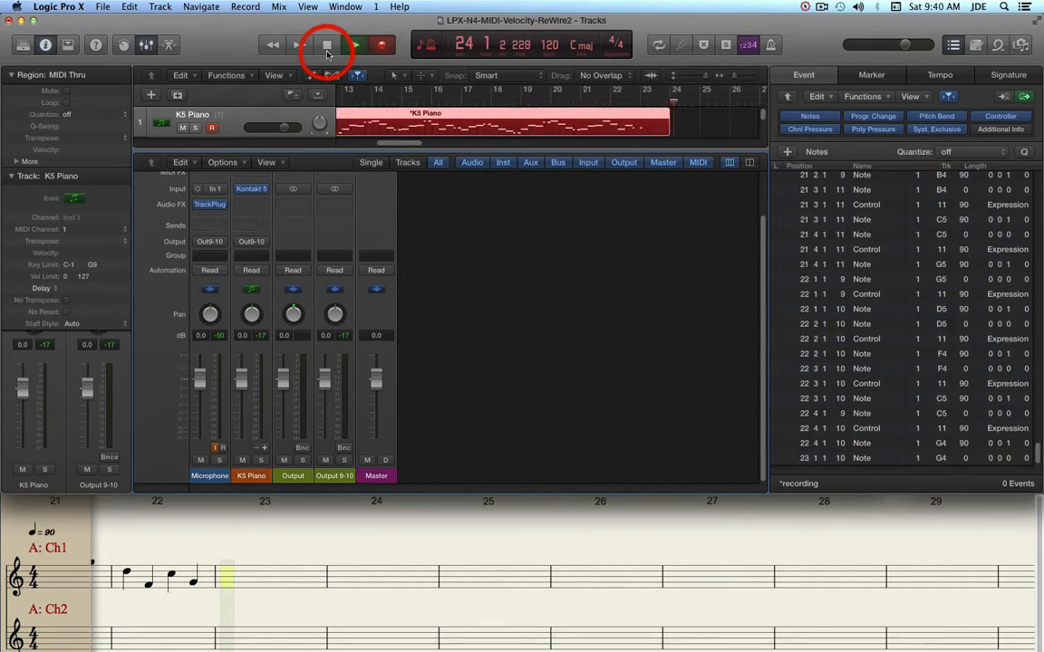
click(327, 45)
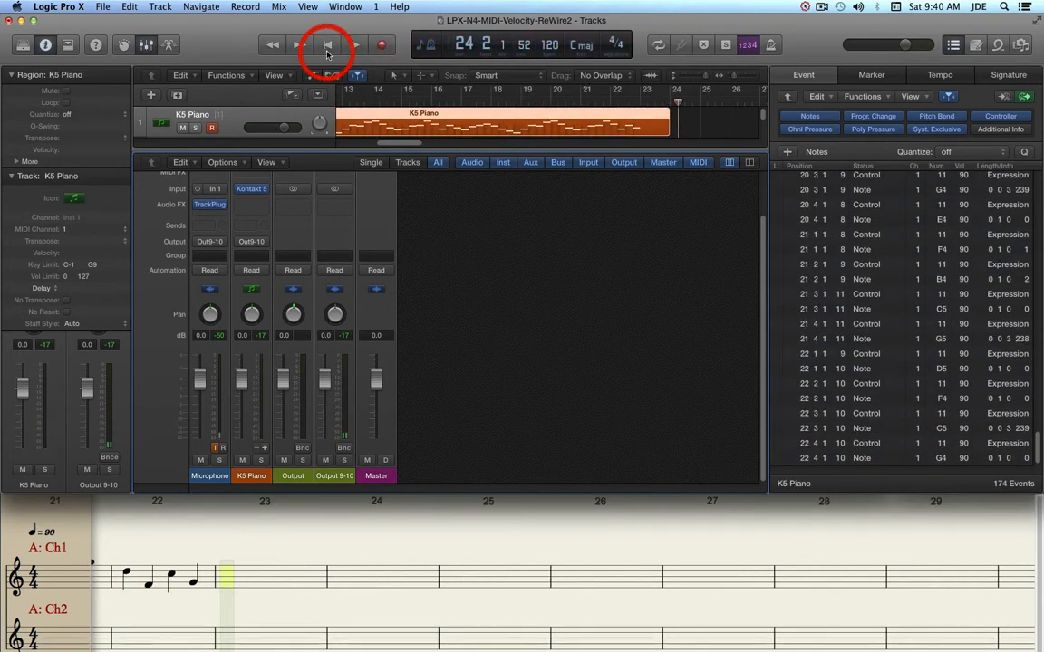
- Open the K5 Piano region in the Piano Roll and set the first A4 note's velocity to 121
double_click(416, 130)
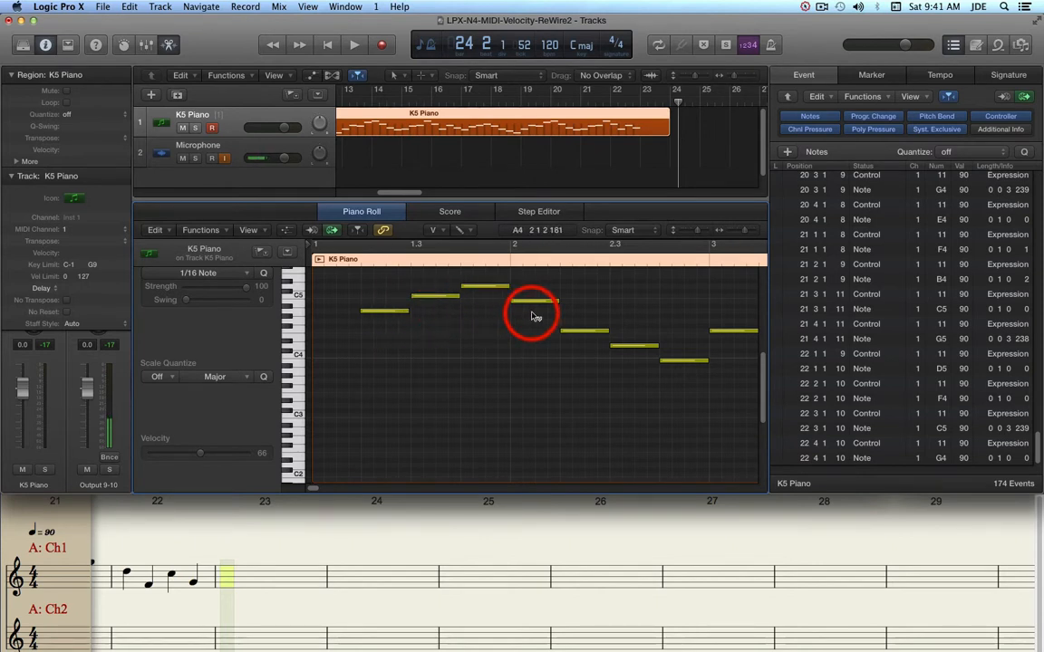
right_click(385, 312)
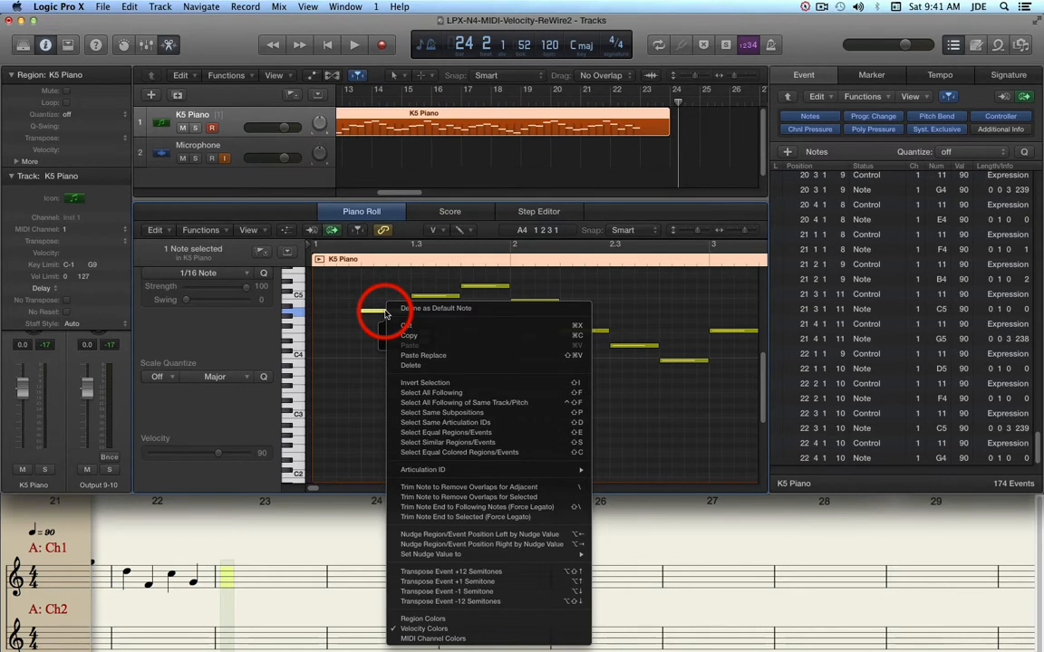
click(446, 367)
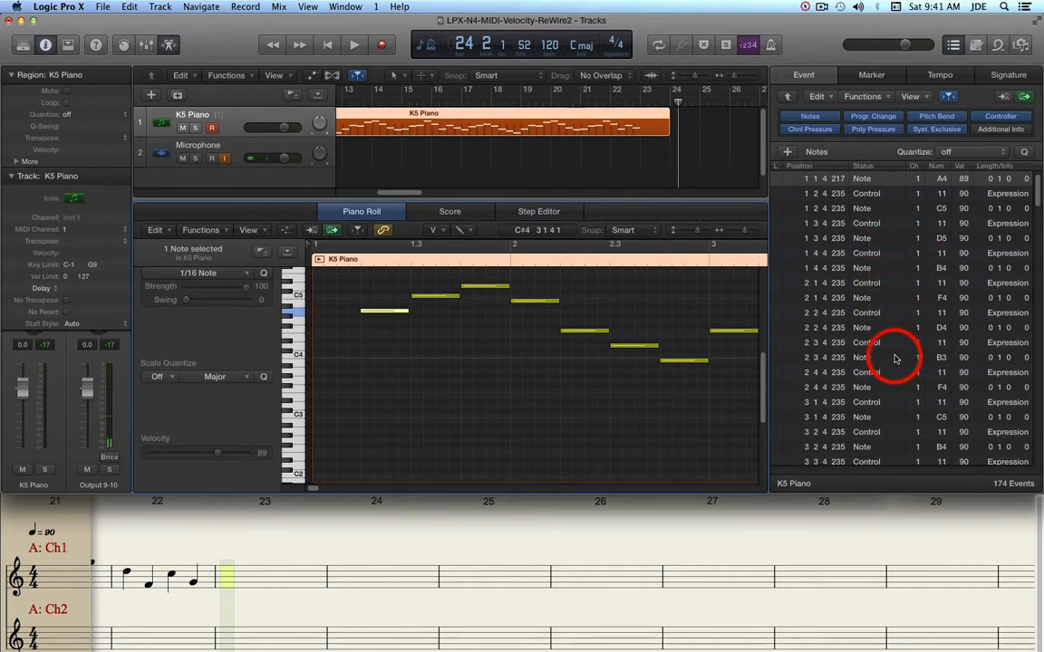
click(387, 314)
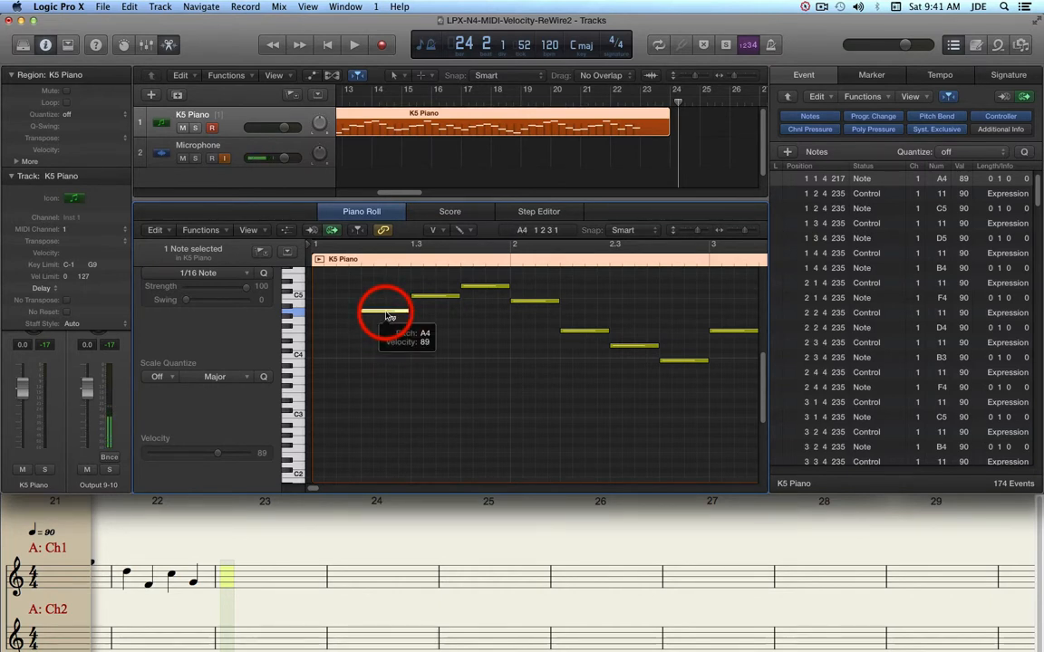
click(388, 315)
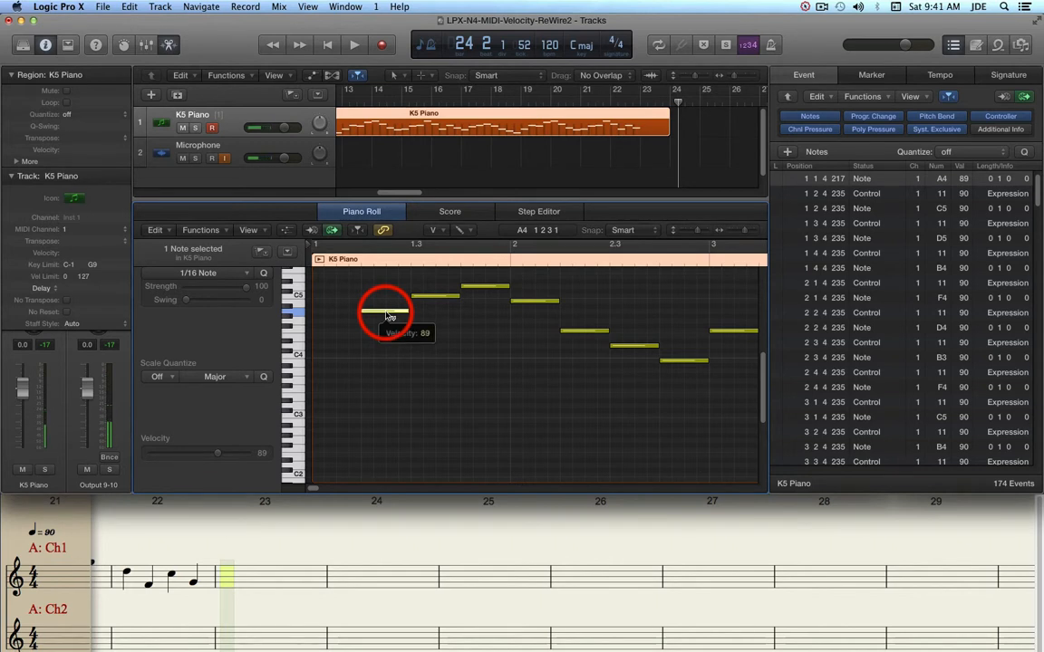
drag(388, 315, 389, 374)
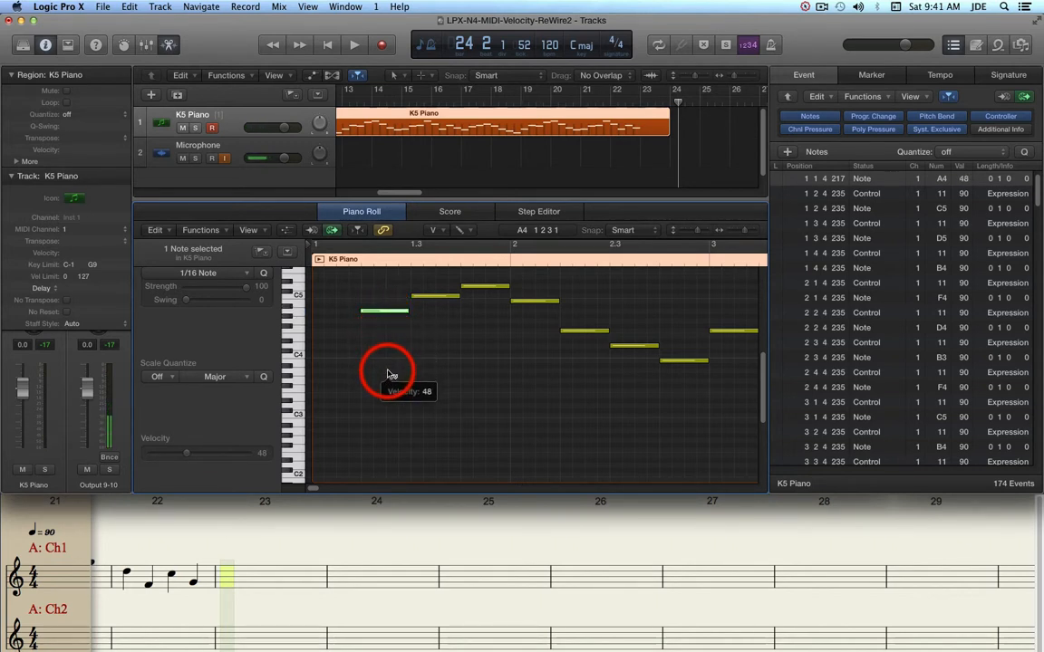
drag(389, 374, 381, 271)
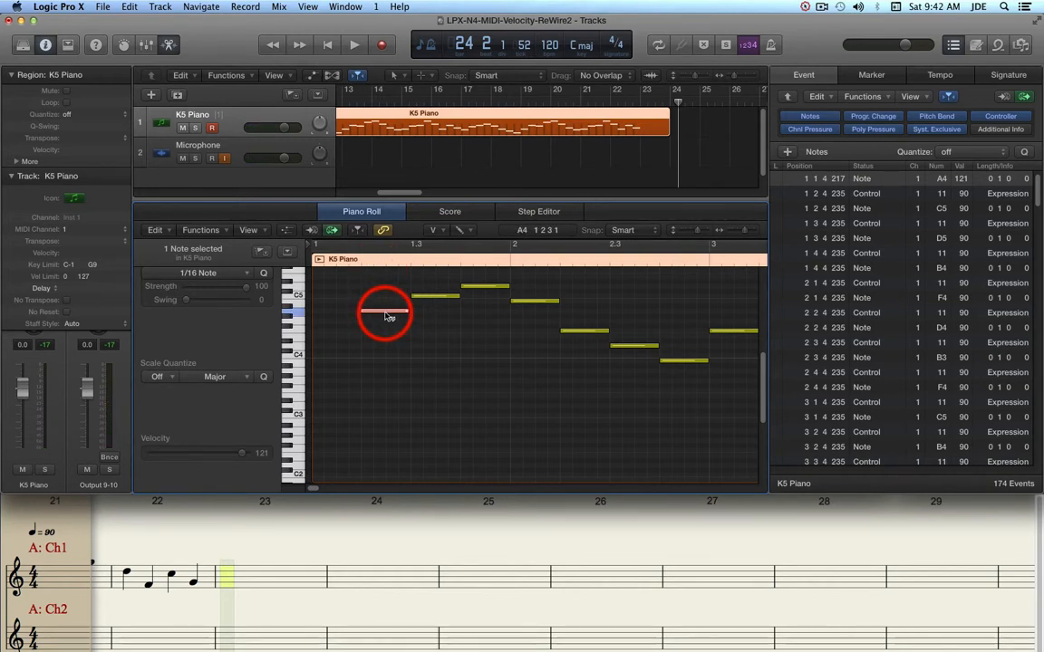
- Set the velocities of the next six notes to C5 71, D5 50, B4 52, F4 116, D4 61 and B3 69
drag(437, 295, 486, 346)
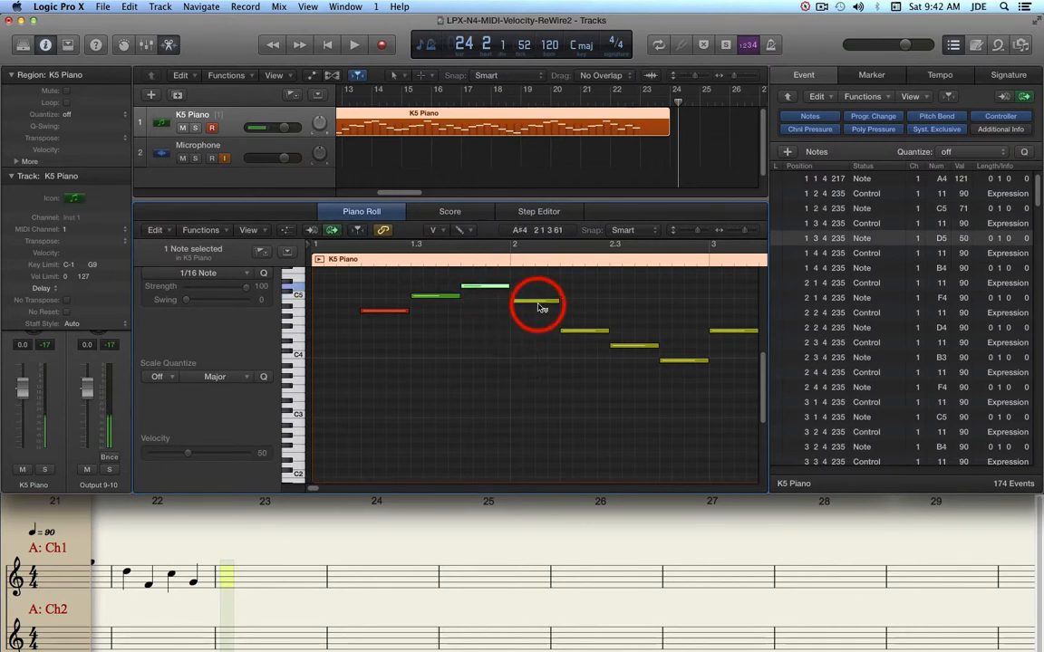
drag(535, 305, 543, 362)
click(585, 331)
drag(584, 331, 585, 291)
click(629, 345)
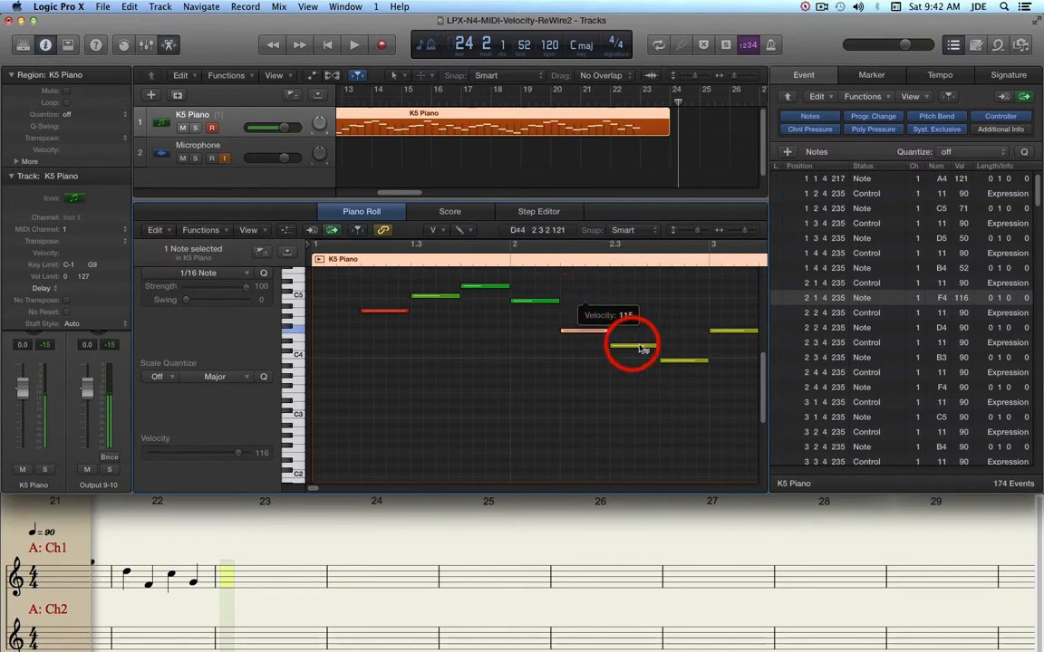
drag(637, 353, 688, 404)
click(684, 403)
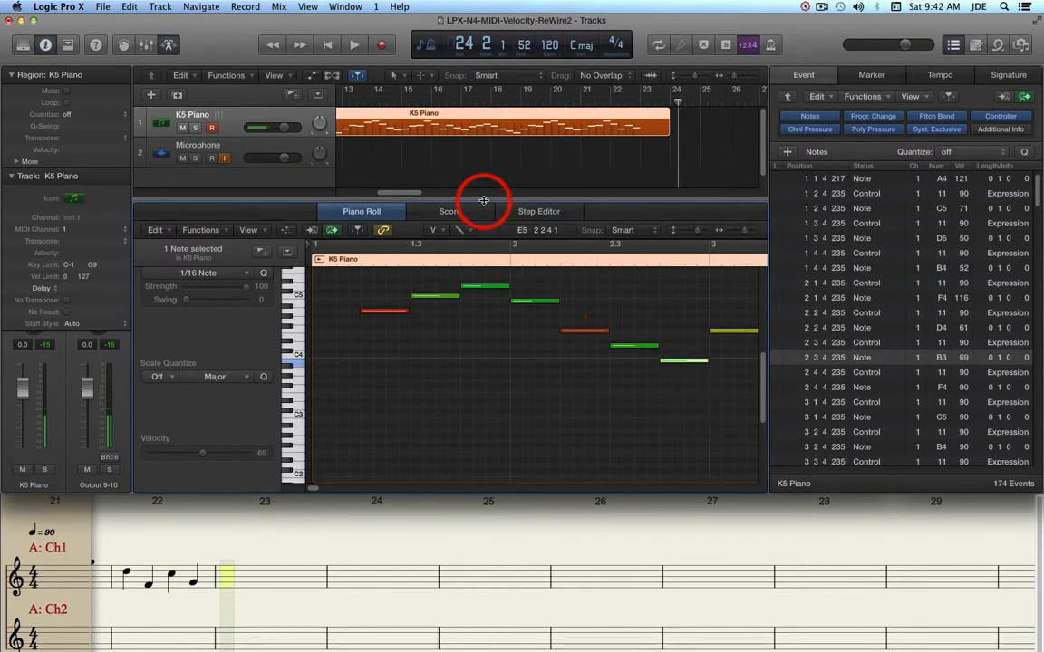
- Play the K5 Piano region from the beginning to hear the edited velocities, stopping in measure 4
click(324, 47)
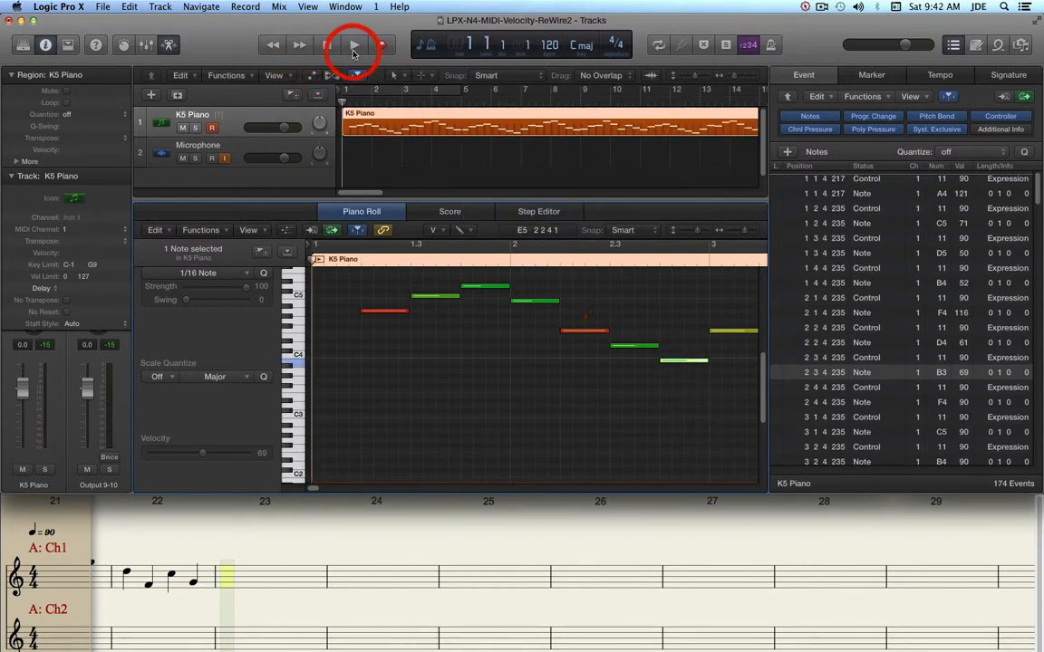
click(353, 47)
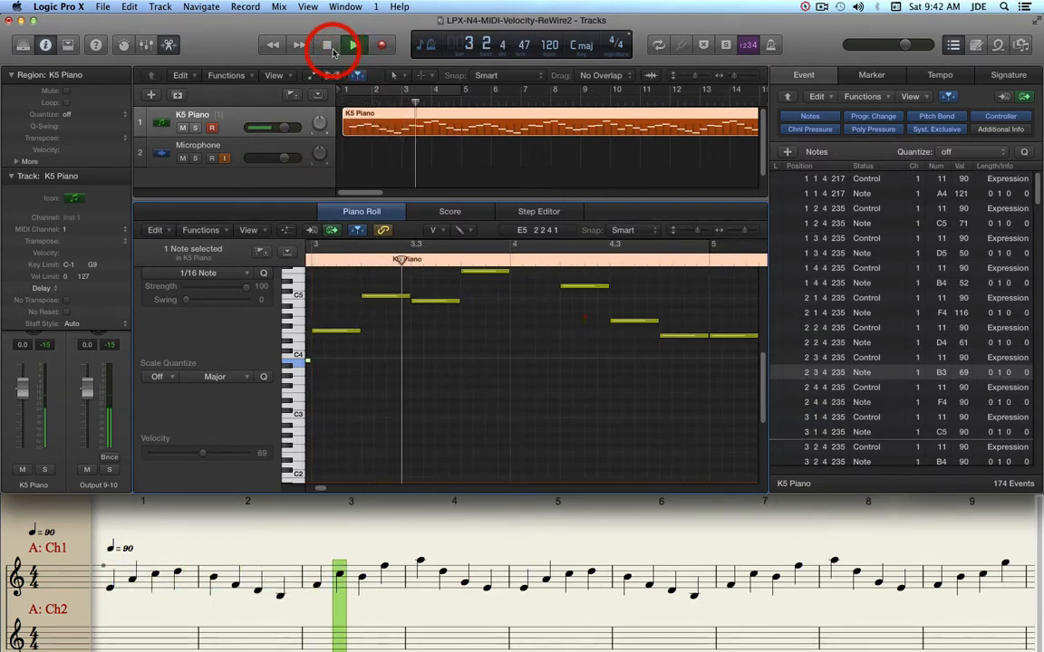
click(333, 52)
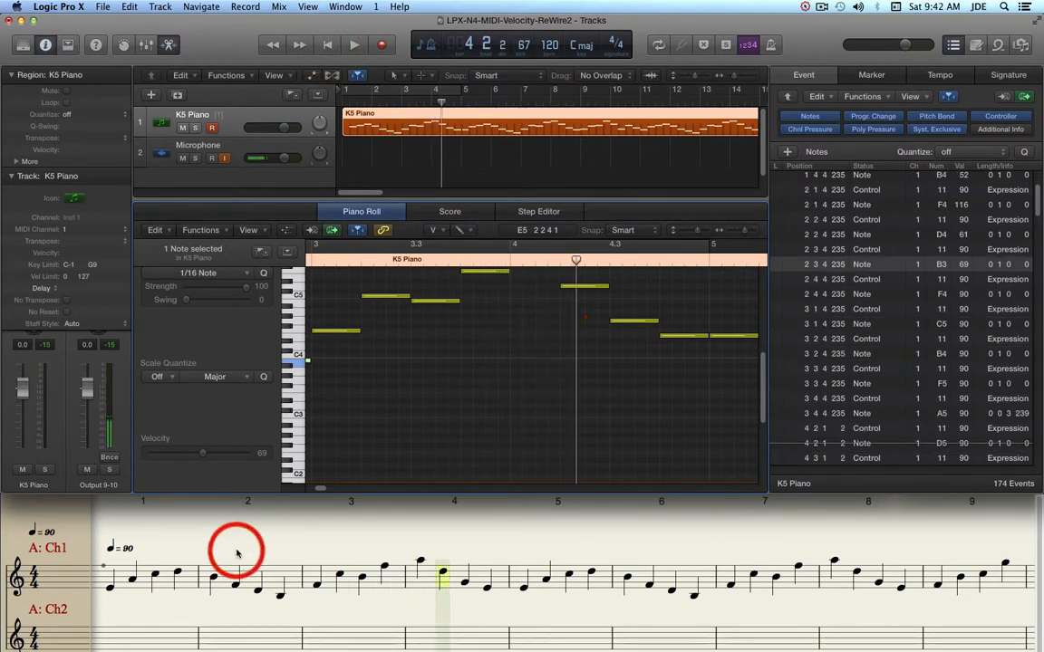
- Switch to Notion and quit it so that only Logic Pro X stays running
click(240, 507)
click(49, 6)
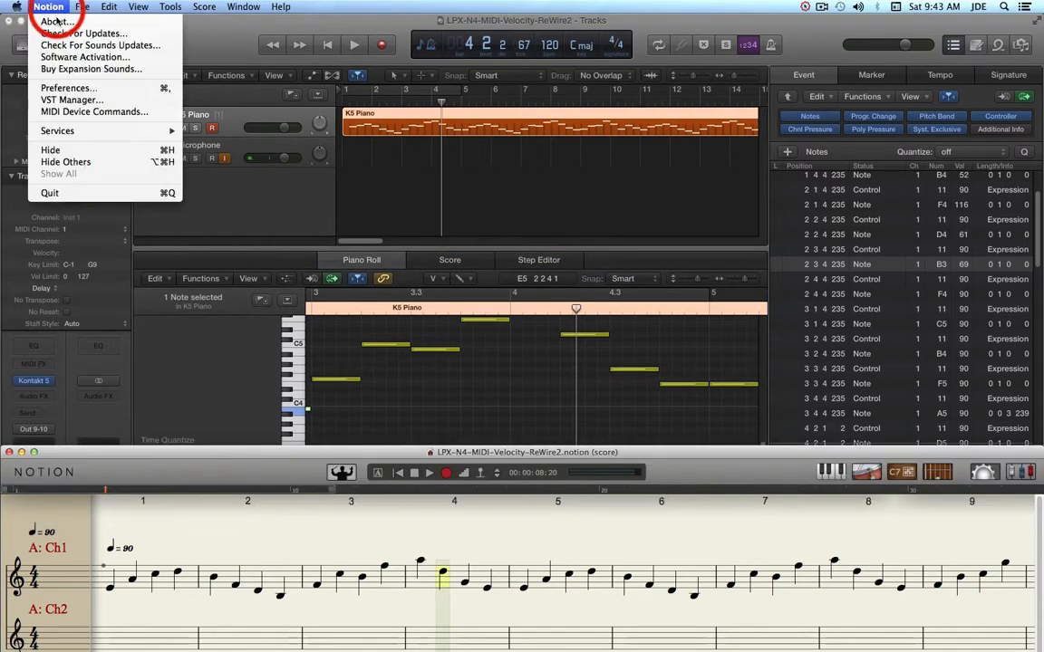
click(49, 193)
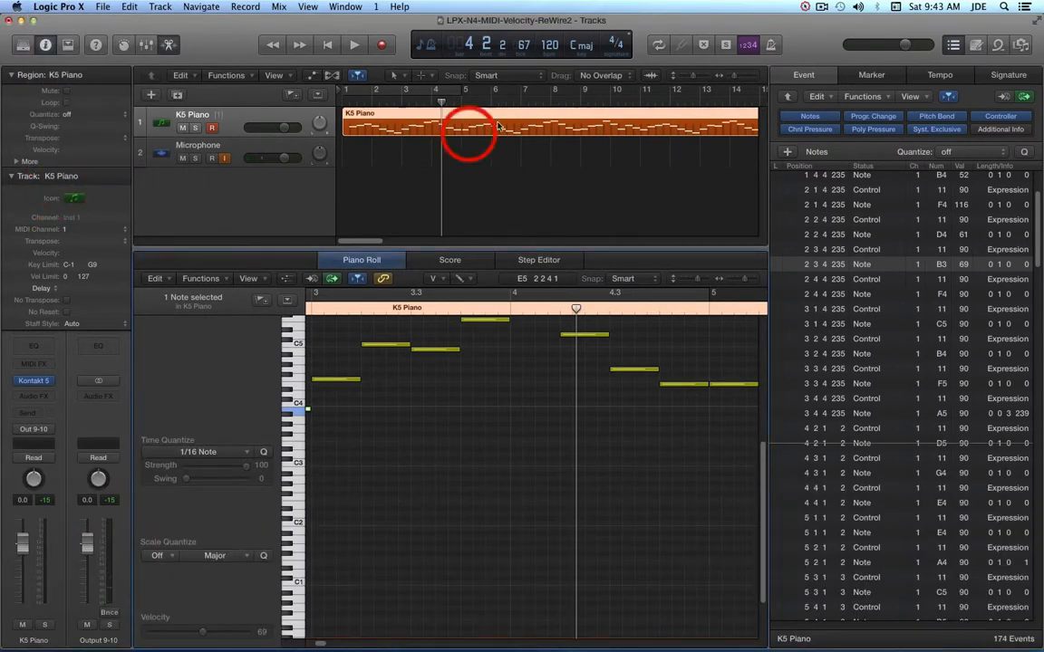
- Play the K5 Piano region from the beginning without Notion and show the Mixer during playback
click(327, 51)
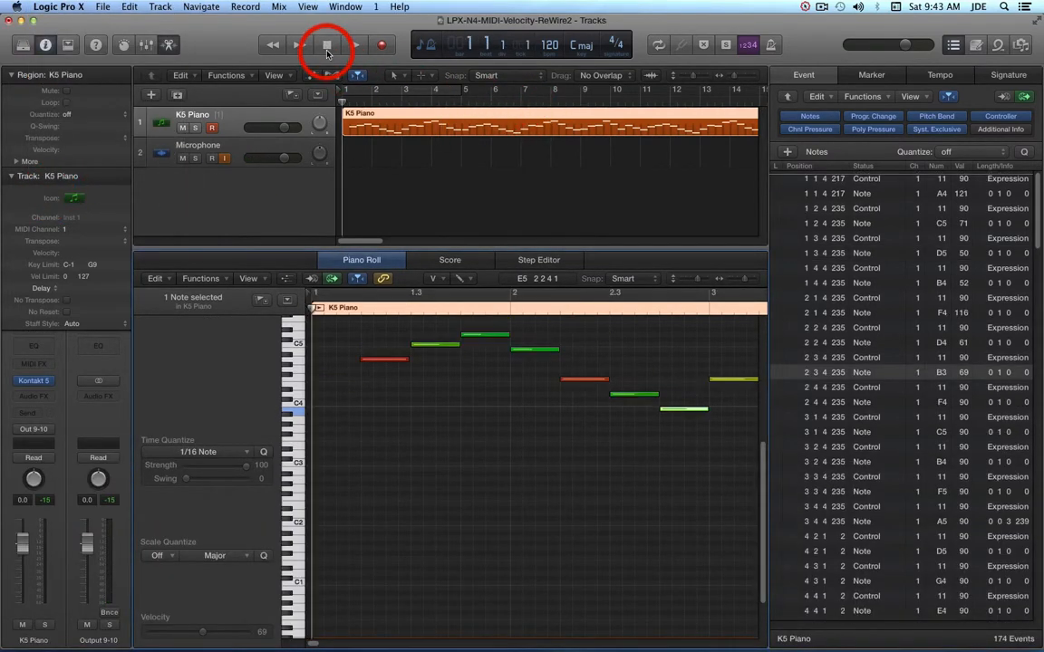
click(354, 48)
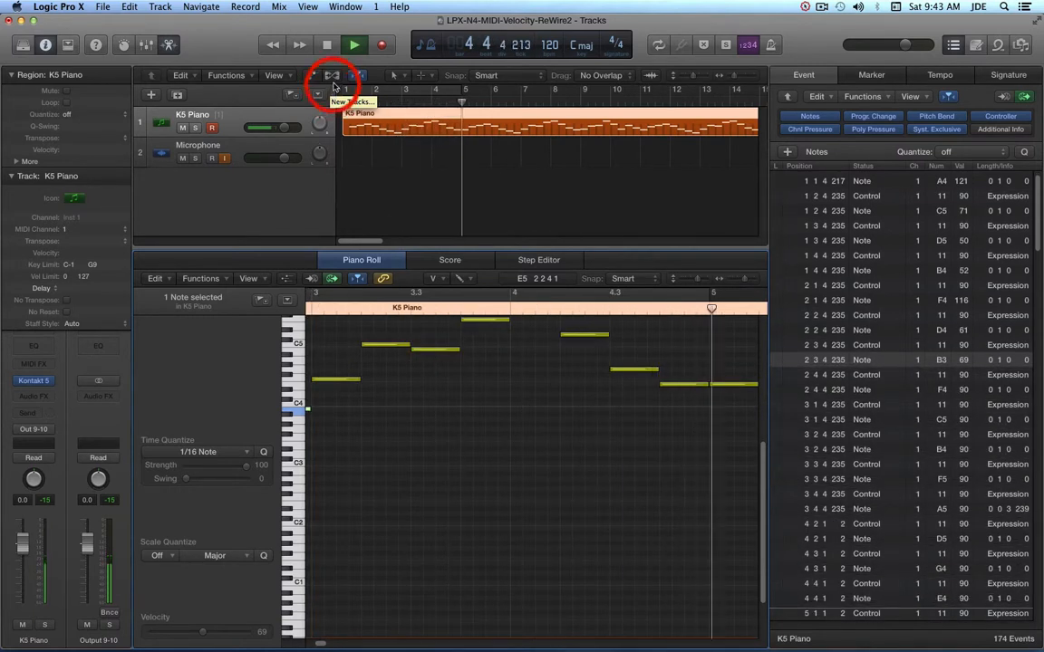
click(311, 8)
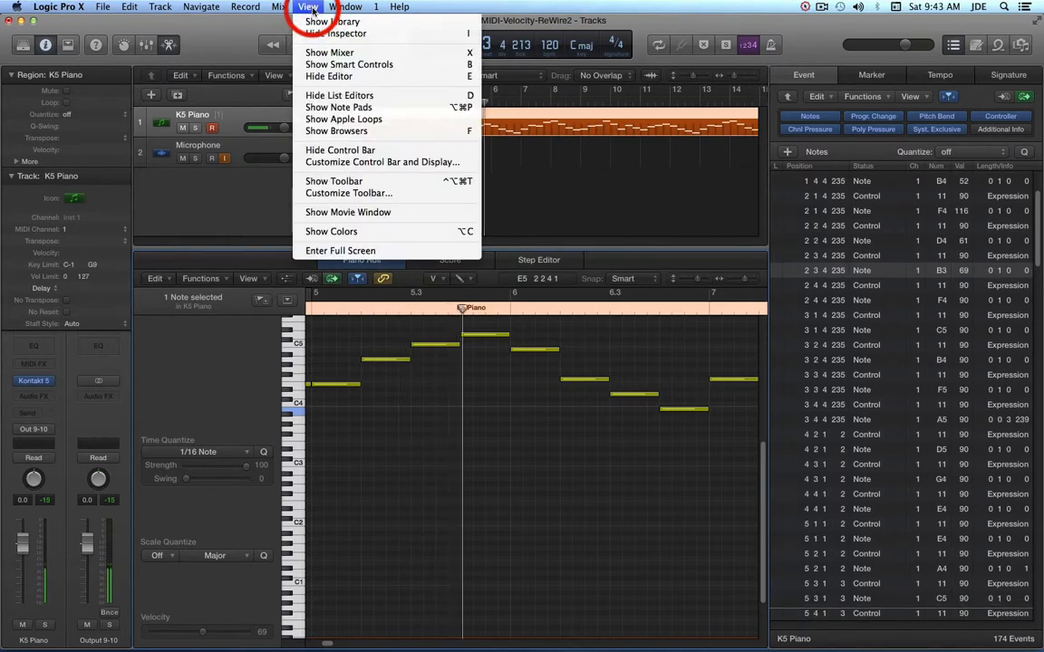
click(328, 53)
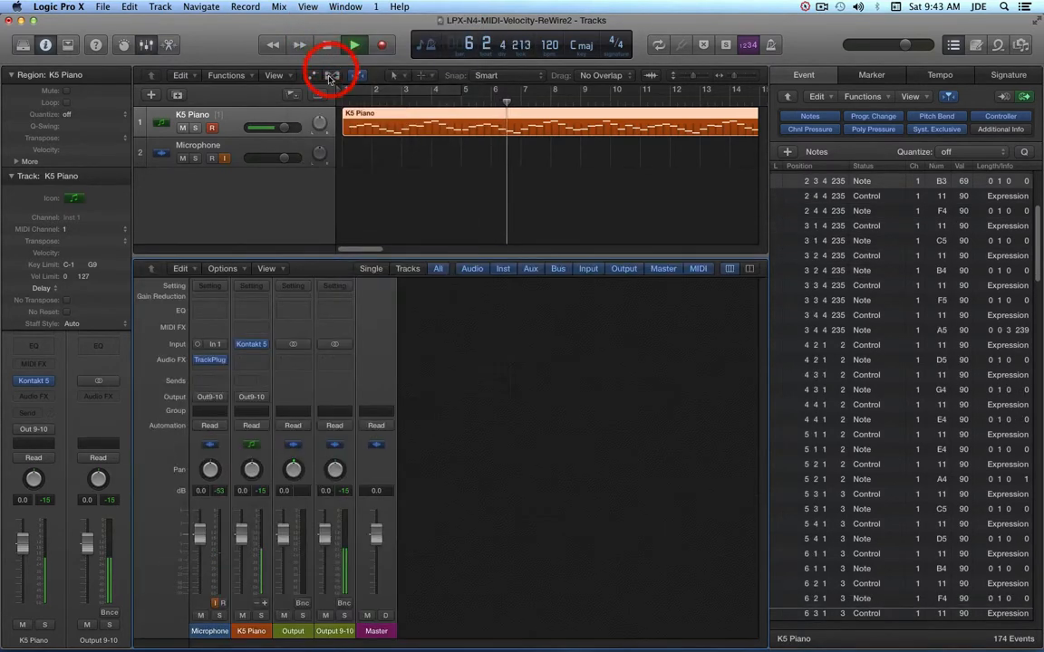
- Open the K5 Piano channel's Kontakt 5 instrument to watch it play, close it, and stop playback at measure 20
click(254, 345)
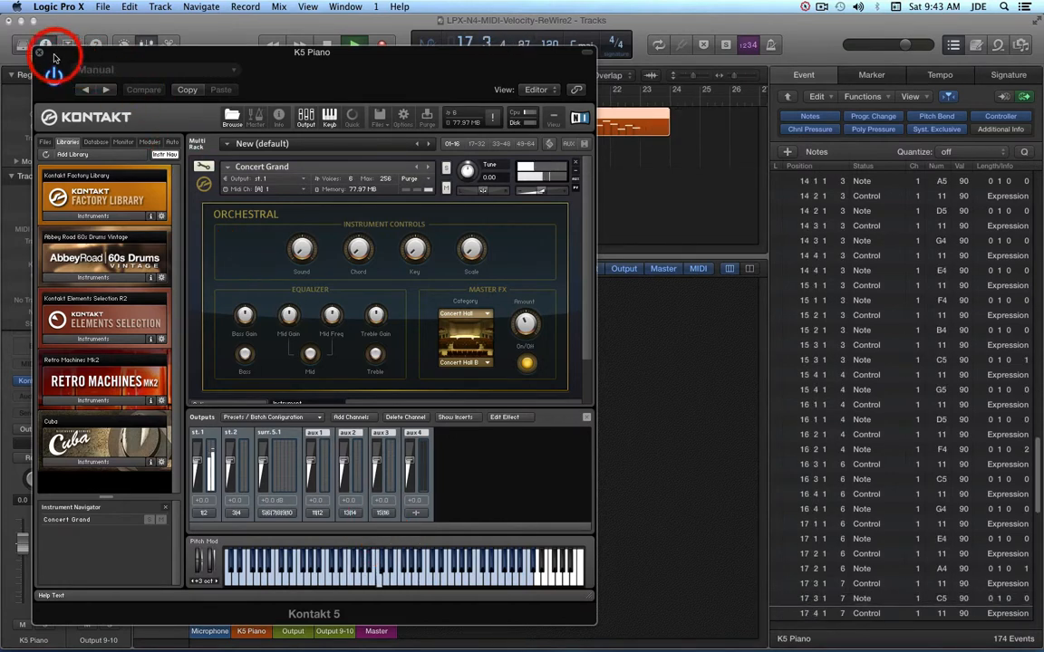
click(41, 53)
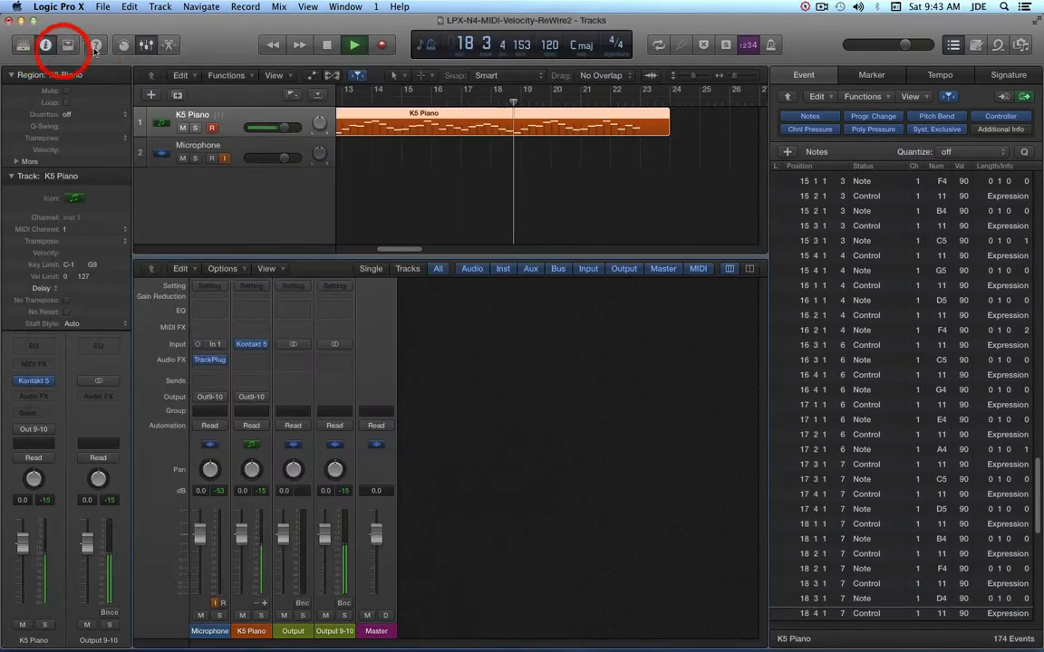
click(328, 45)
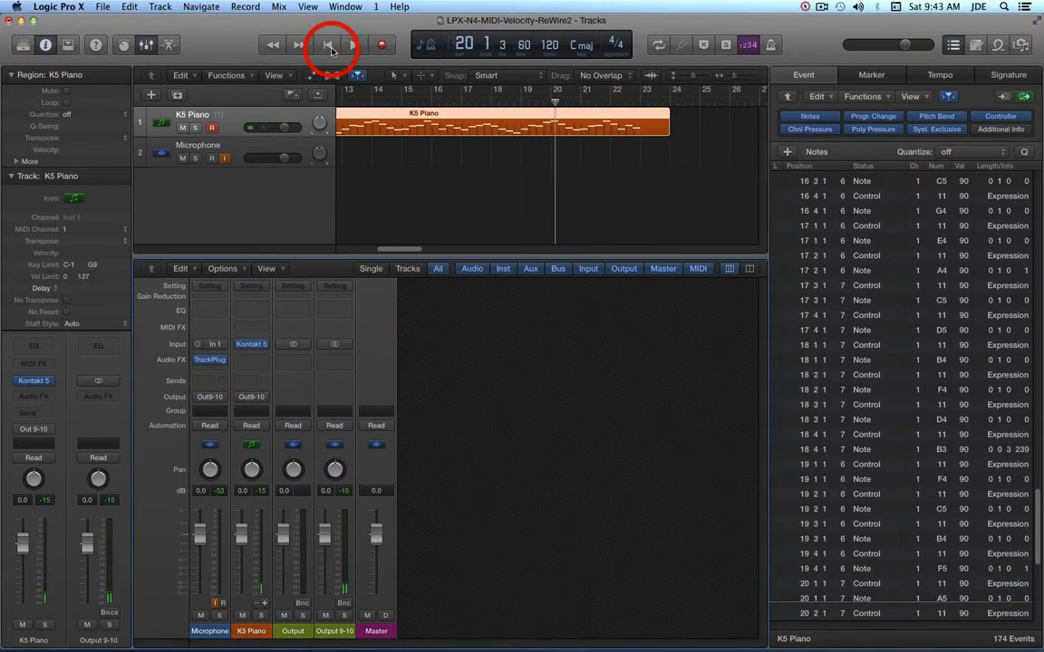